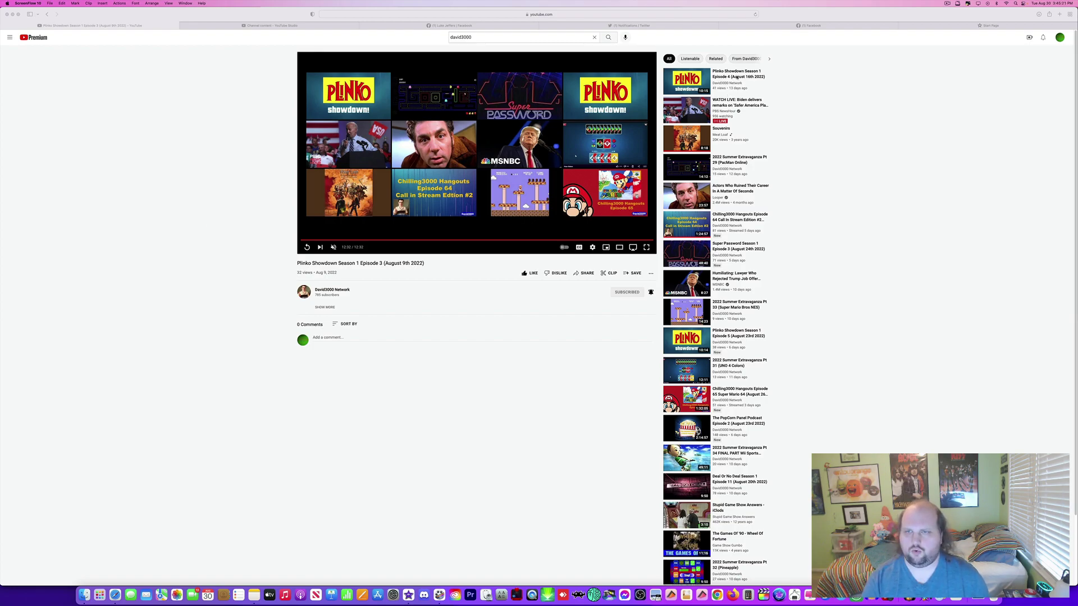
# Start playing the Plinko Showdown Season 1 Episode 4 video from August 16th 2022
pyautogui.click(705, 80)
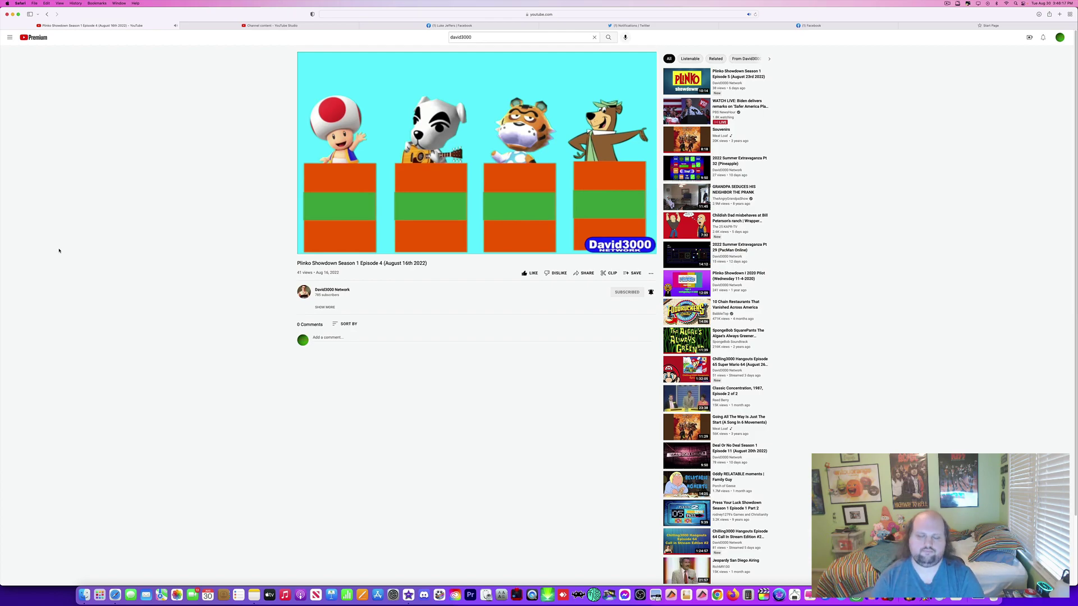
# Alternate pausing and resuming Episode 4 between comments, ending paused at 1:37
pyautogui.press('space')
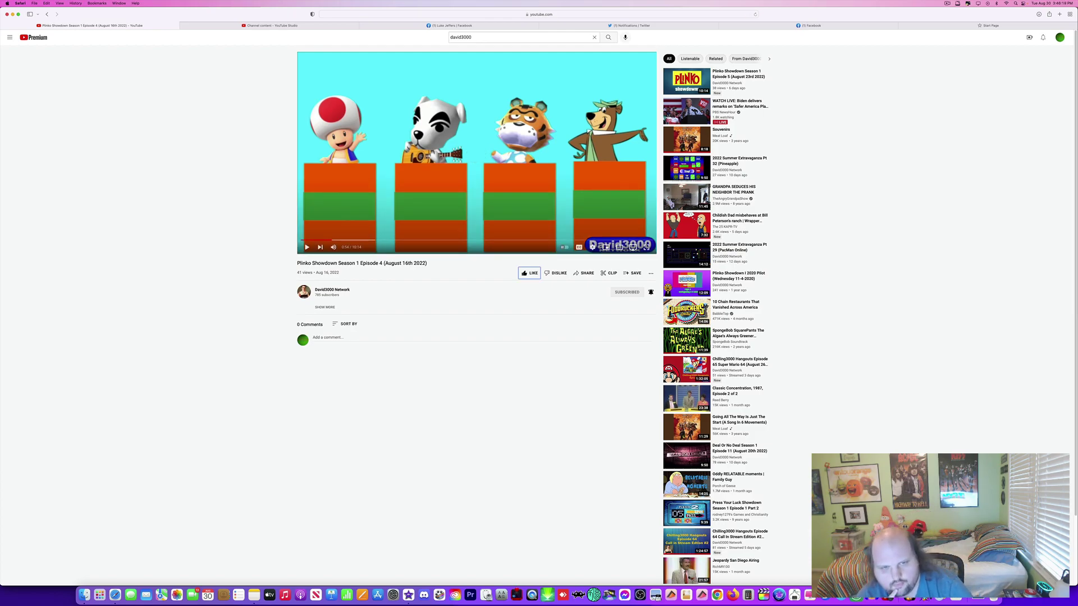
pyautogui.press('space')
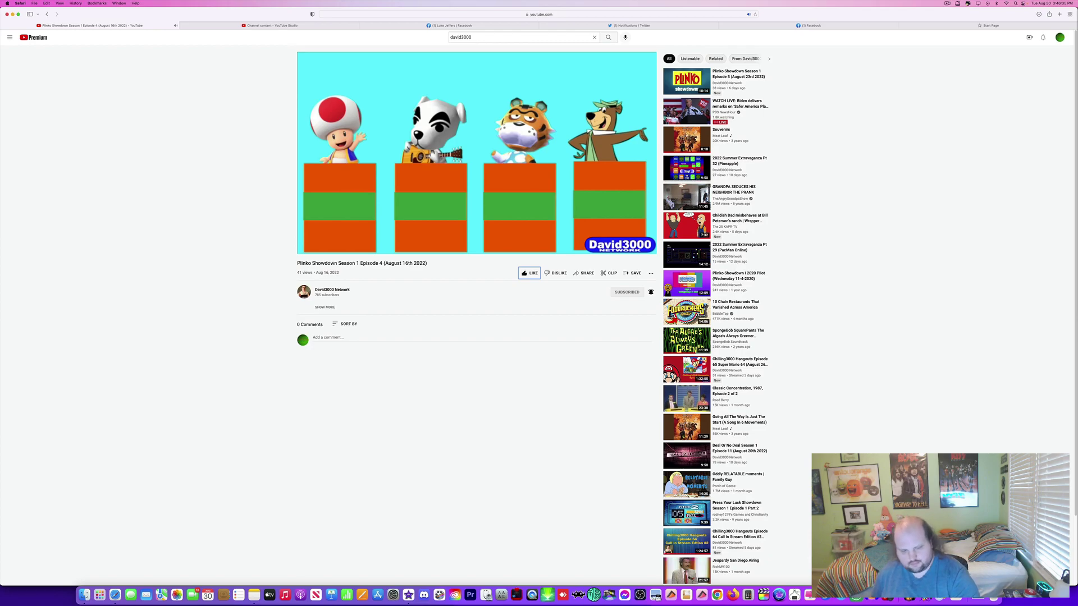
pyautogui.press('space')
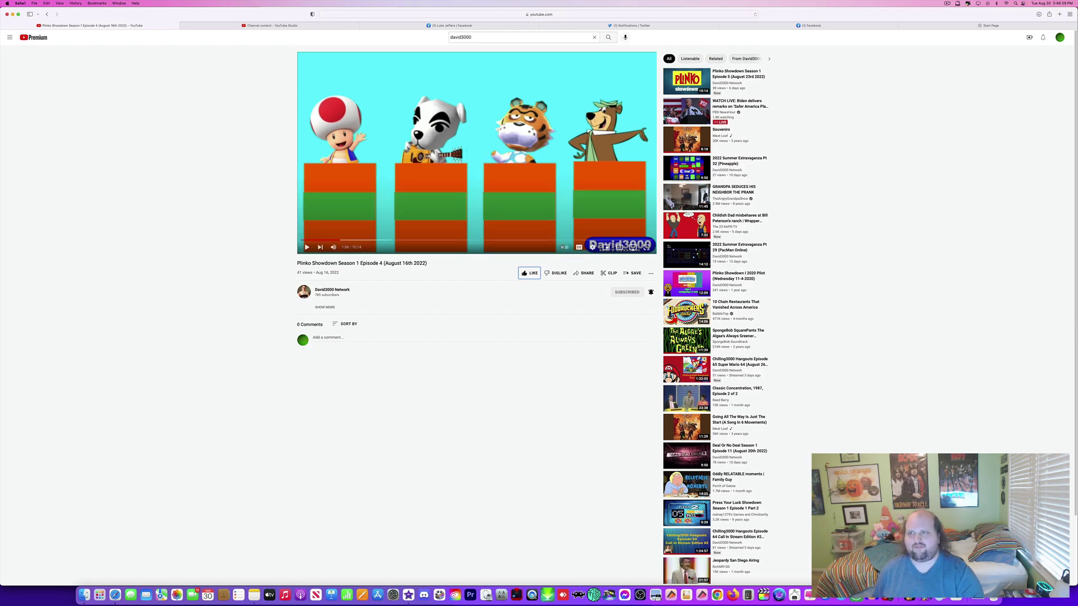
pyautogui.press('space')
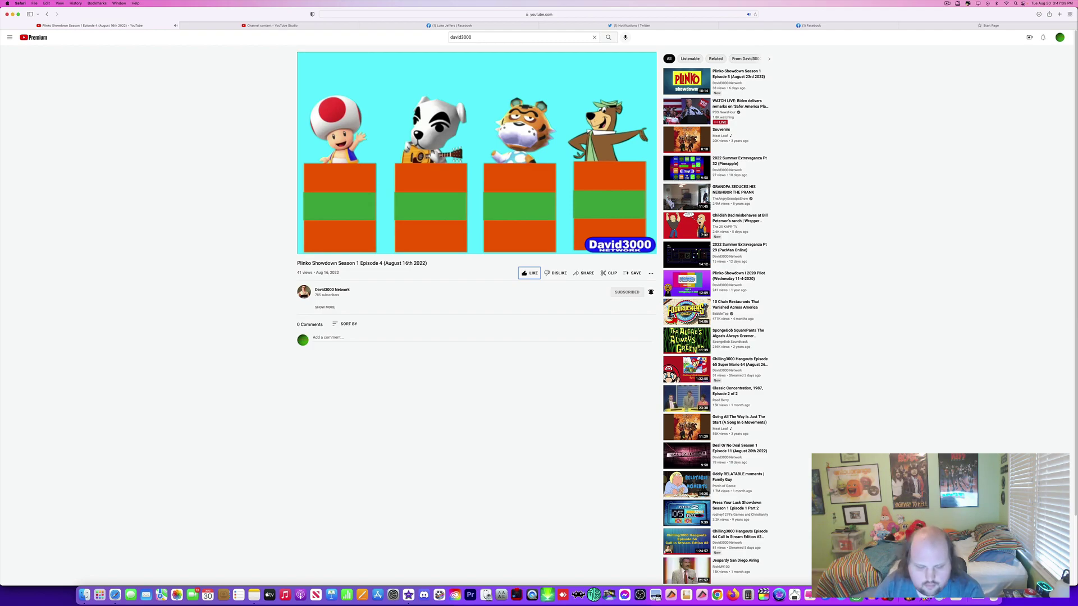
pyautogui.press('space')
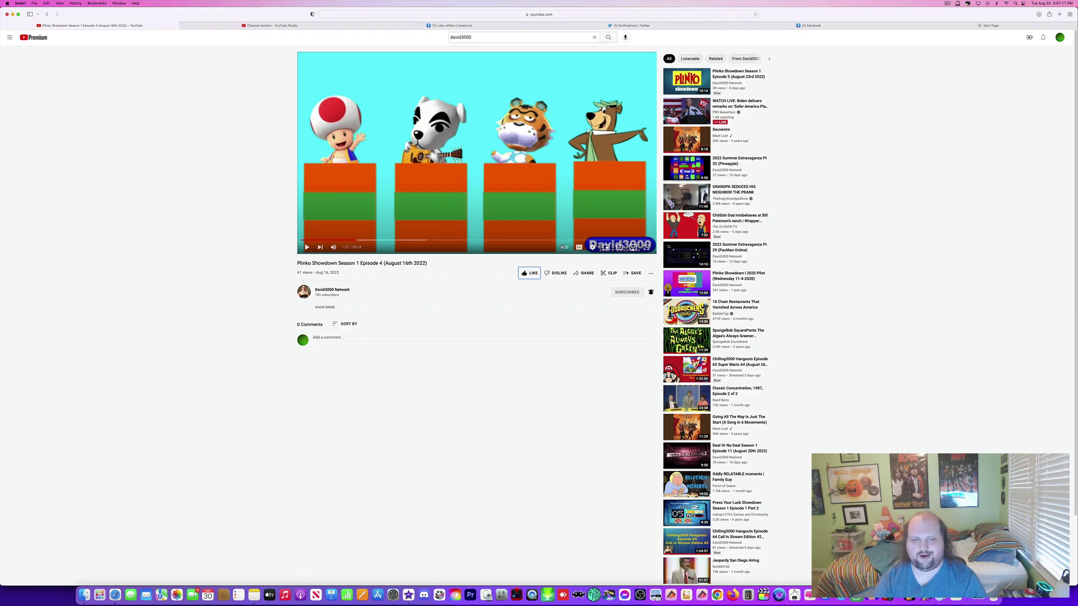
# Resume Episode 4, skip ahead to about two minutes, then pause and resume once more
pyautogui.press('space')
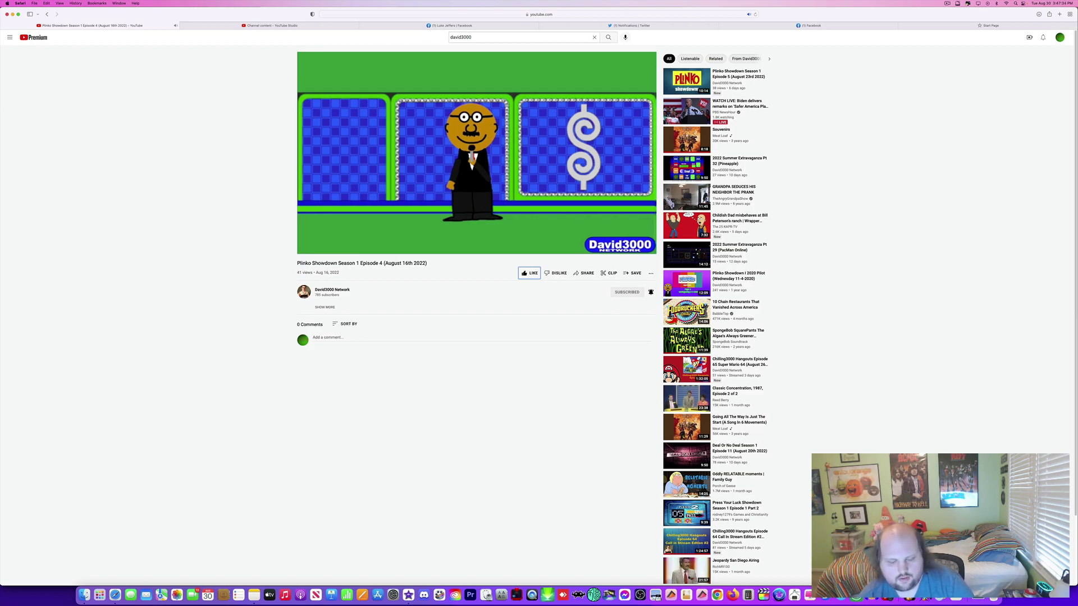
pyautogui.press('Right')
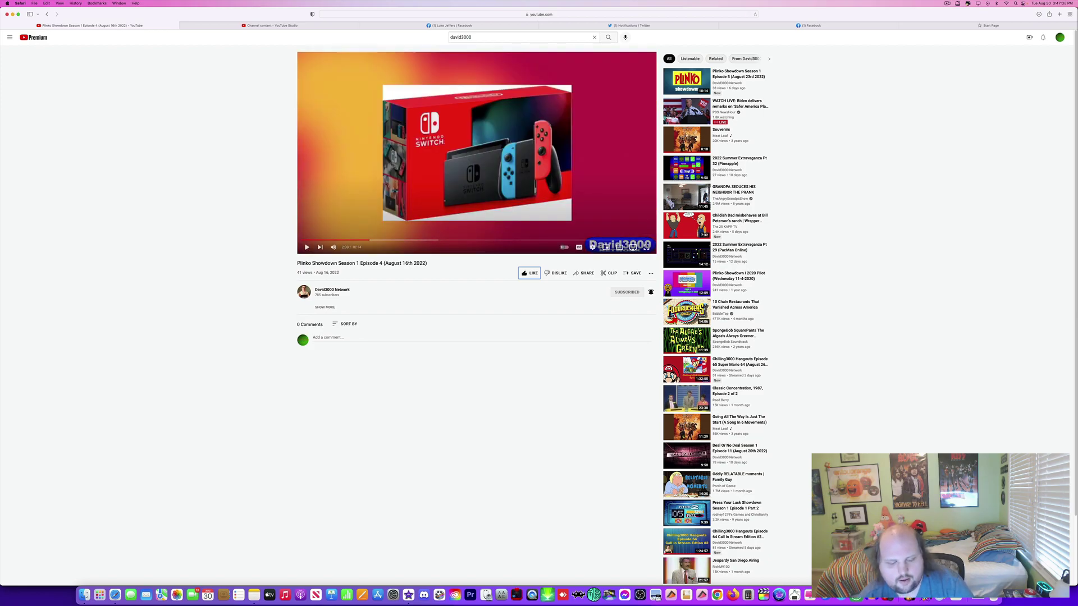
pyautogui.press('space')
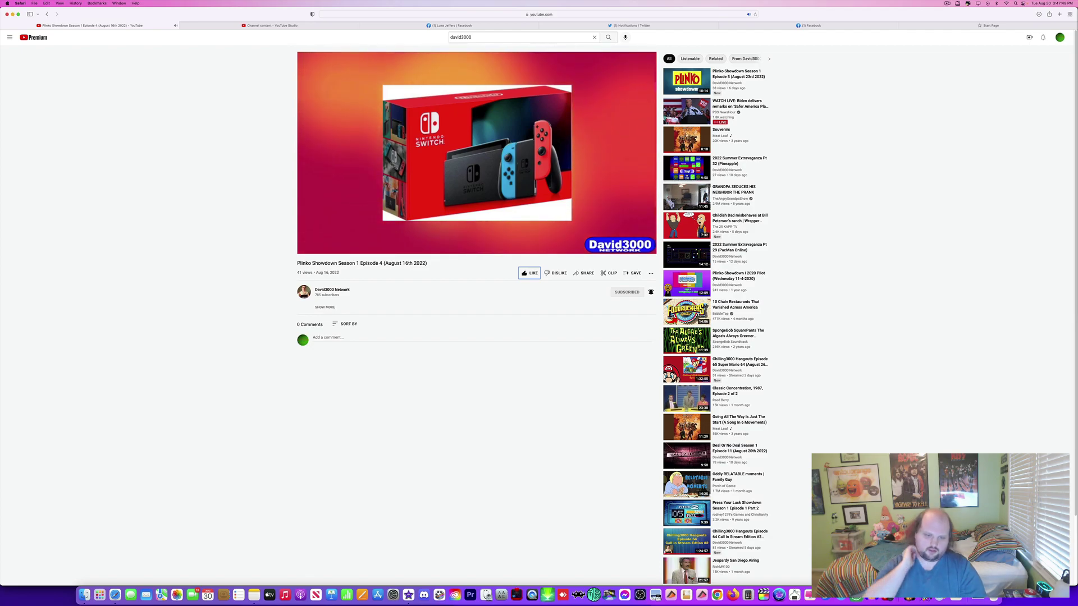
pyautogui.press('space')
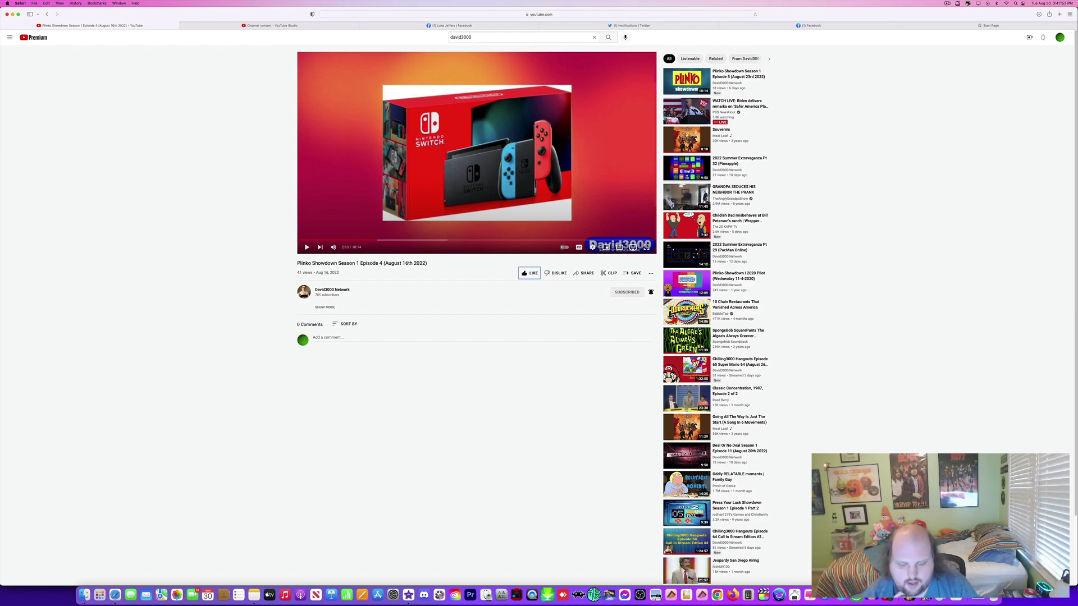
pyautogui.press('space')
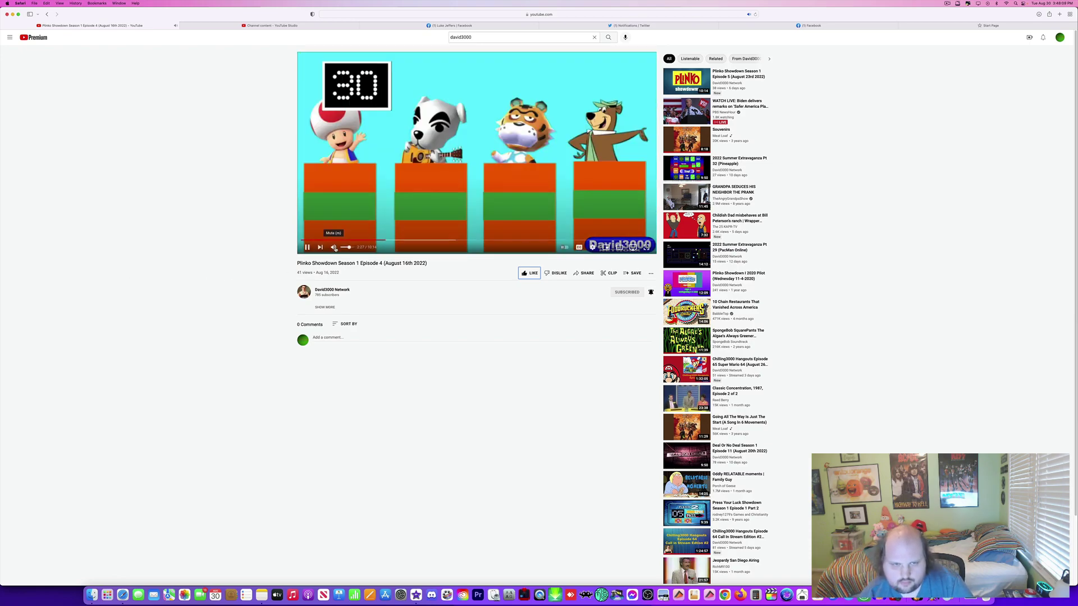
# Mute Episode 4 during the countdown round, then unmute it
pyautogui.click(334, 248)
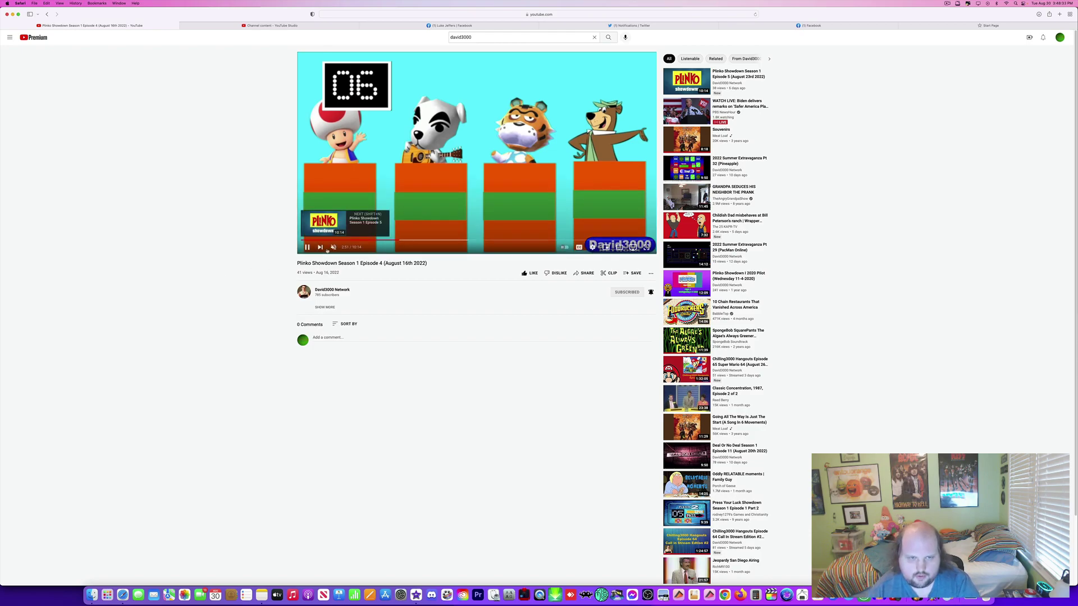
pyautogui.click(333, 246)
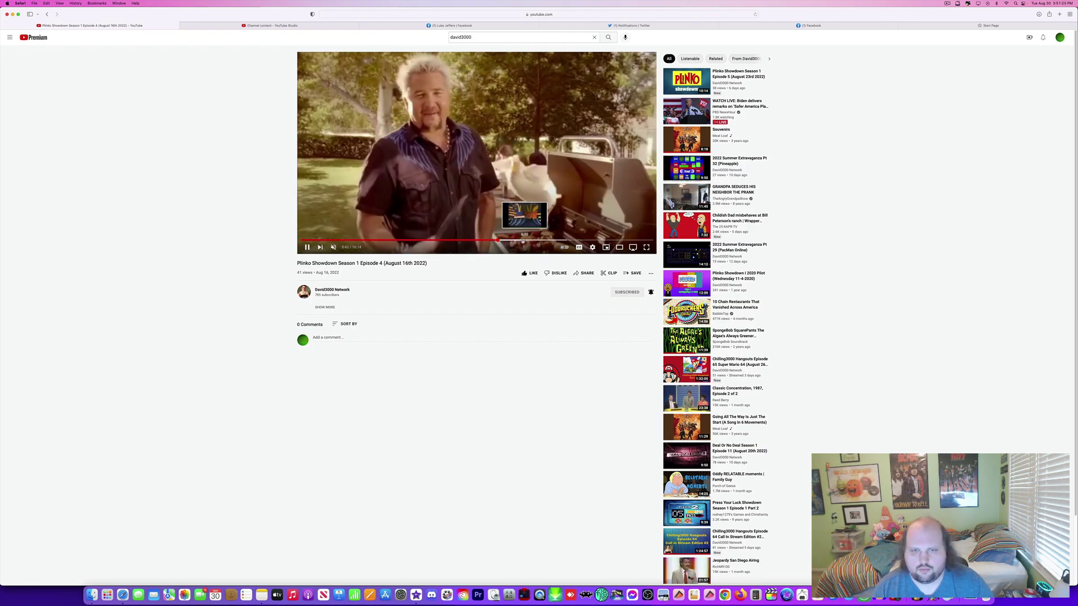
# Jump Episode 4 ahead from 5:44 to about 6:25, past the live-action clip
pyautogui.click(521, 241)
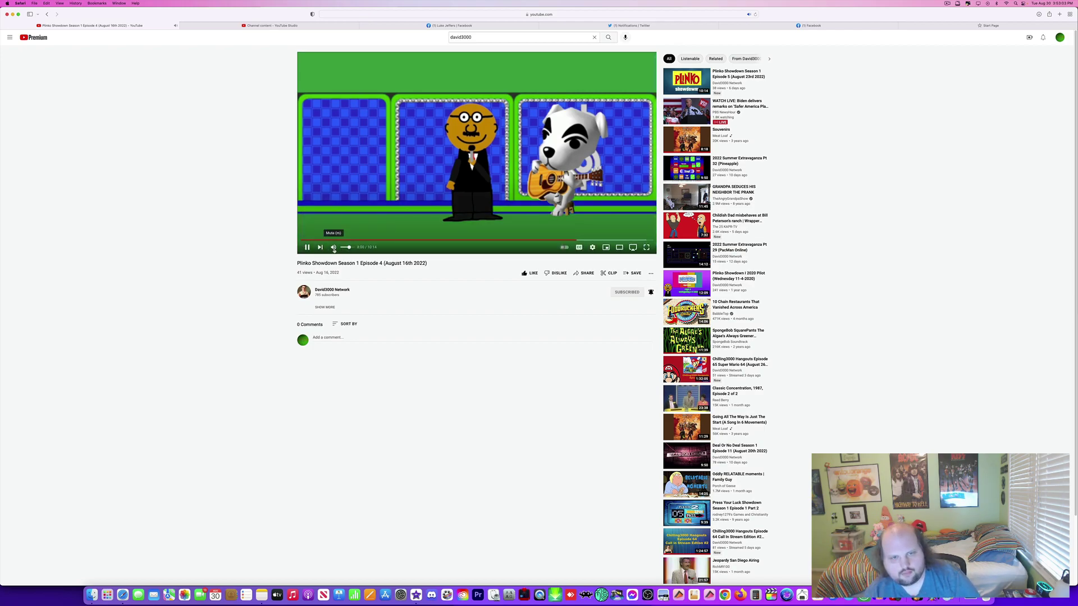
# Mute Episode 4 and drag the playhead to the very end, past the credits
pyautogui.click(333, 247)
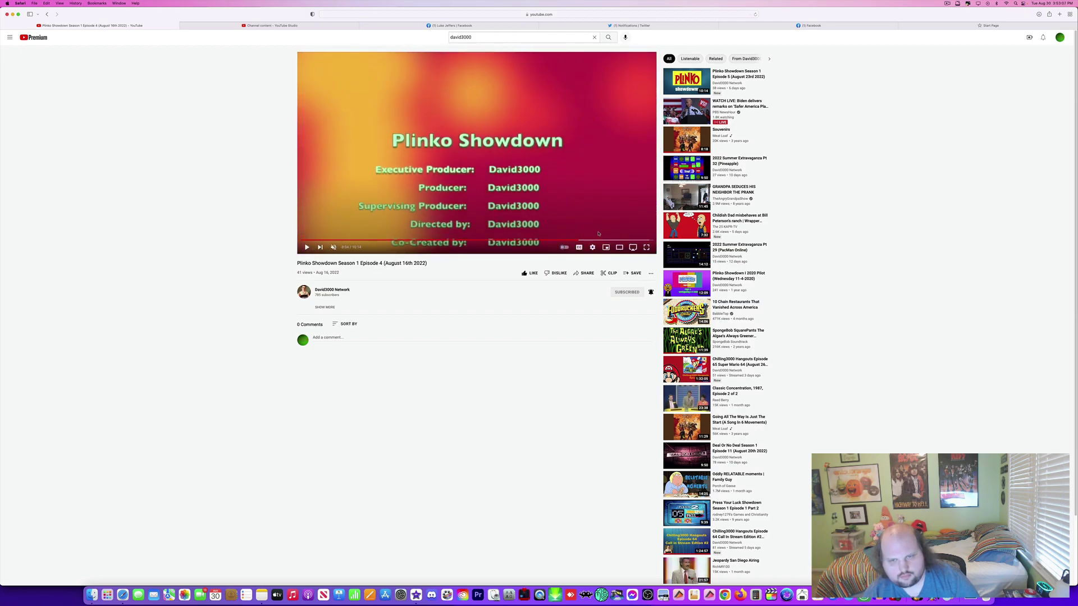
pyautogui.moveTo(622, 241); pyautogui.dragTo(651, 242)
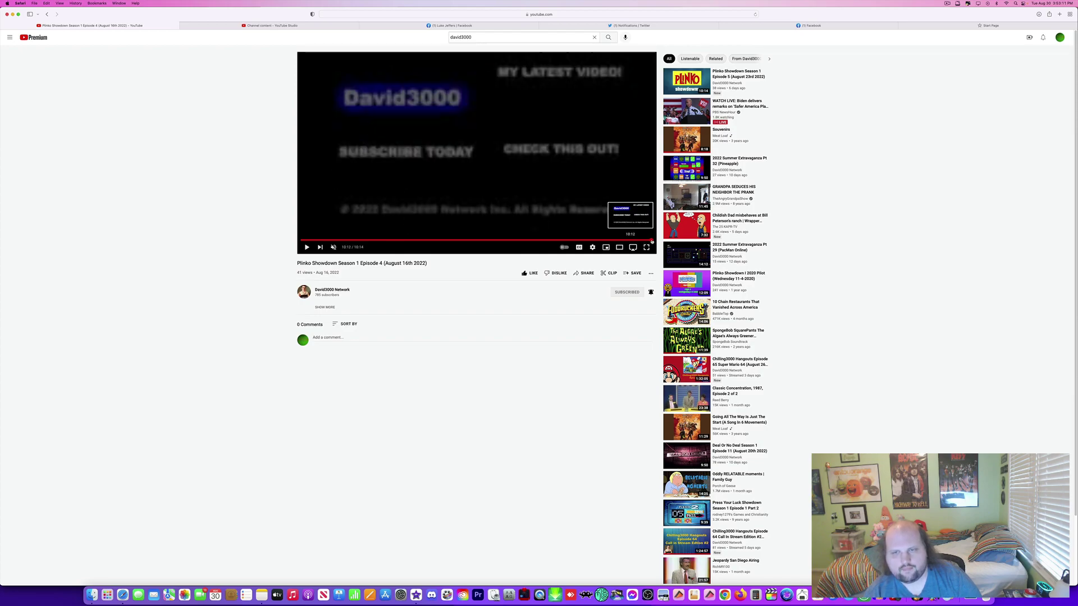